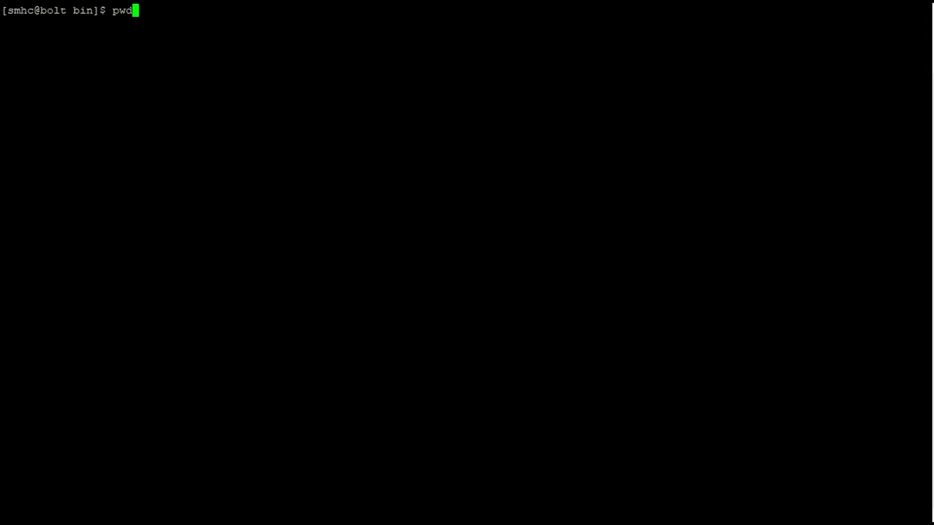
Confirm keytool's folder, then create infa_wsh.keystore for alias infa_WSH and self-sign it for 365 days
key(Return)
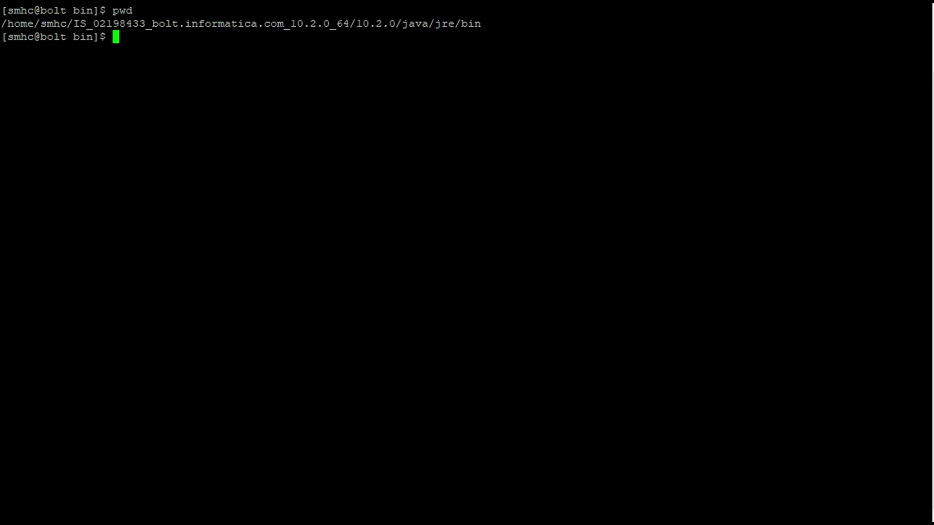
text(ls )
text(keytoo)
text(l)
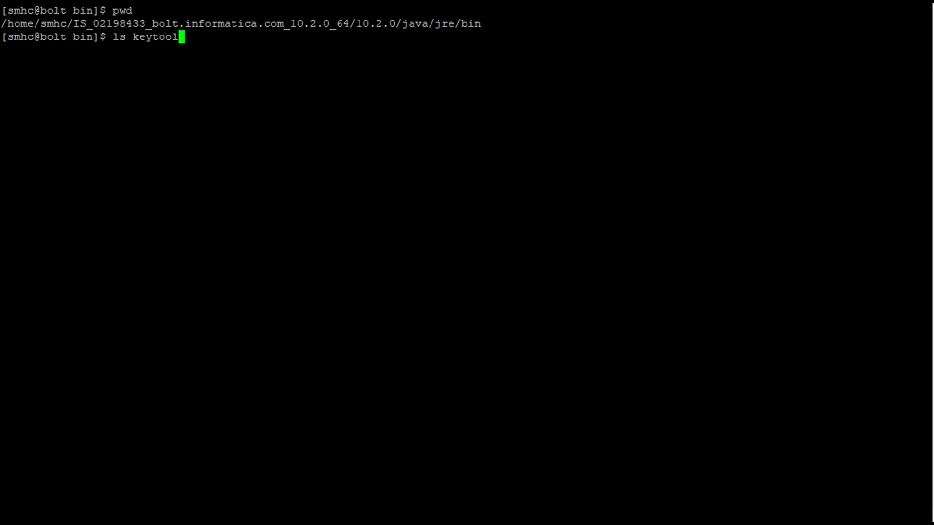
key(Return)
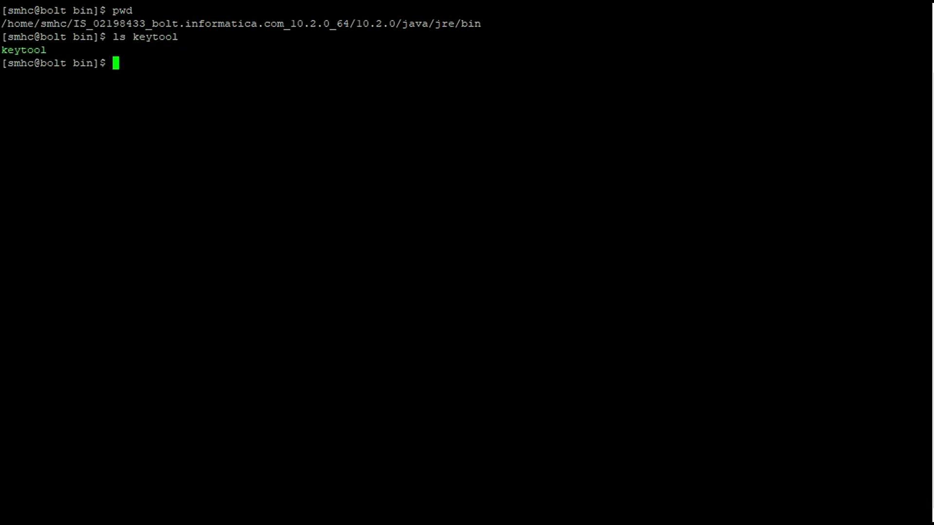
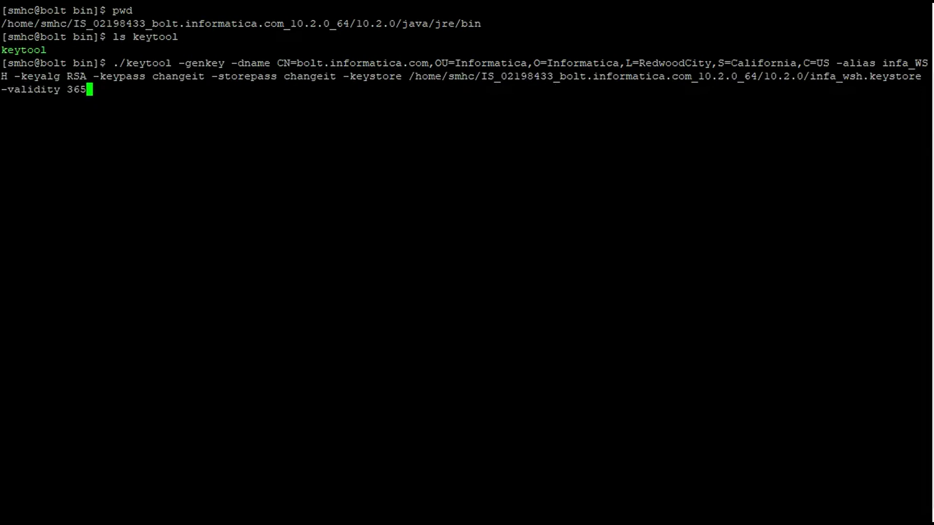
key(Return)
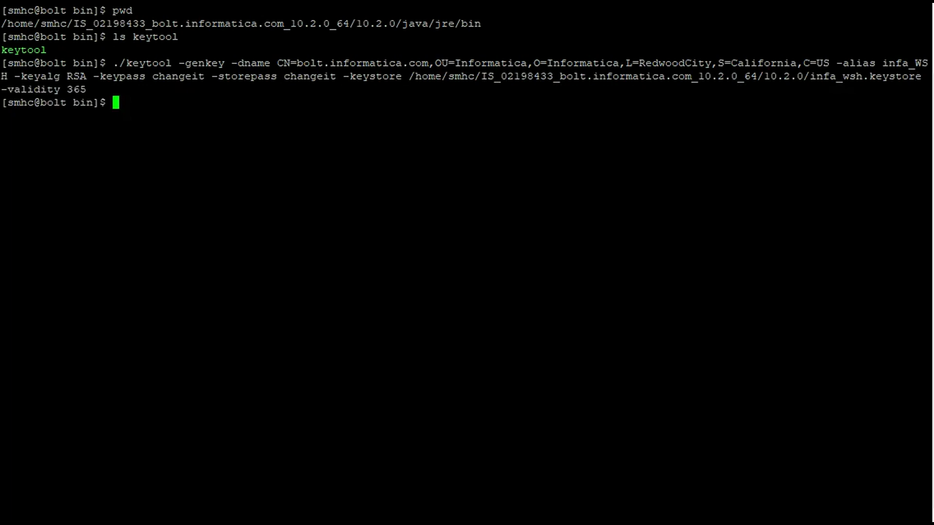
key(shift+Insert)
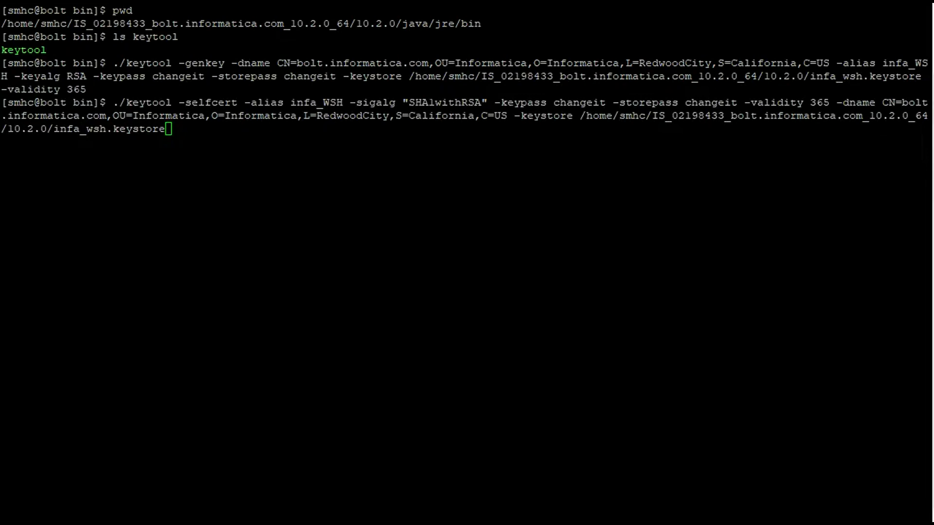
key(Return)
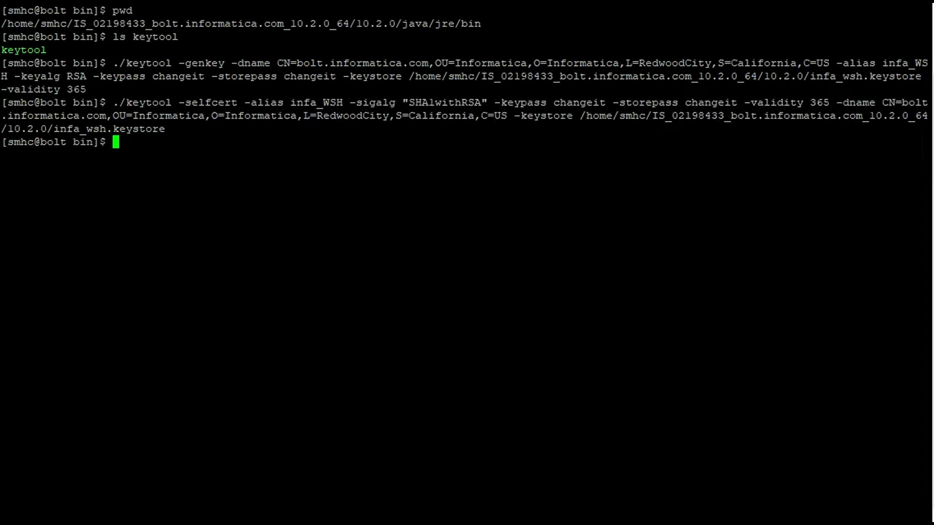
text(cd ../../)
text(..)
Go up three levels to the 10.2.0 folder and locate infa_wsh.keystore in the ls -ltr listing
key(Return)
text(ls -l)
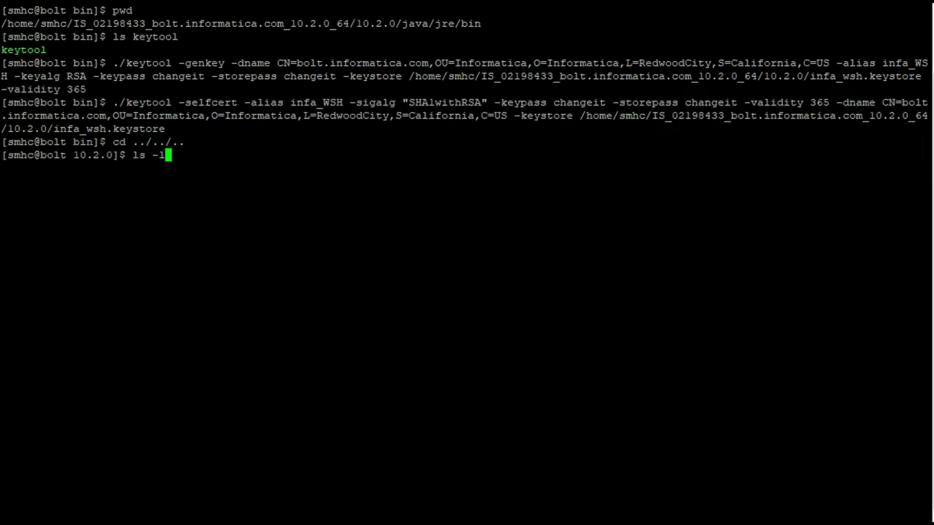
text(tr)
key(Return)
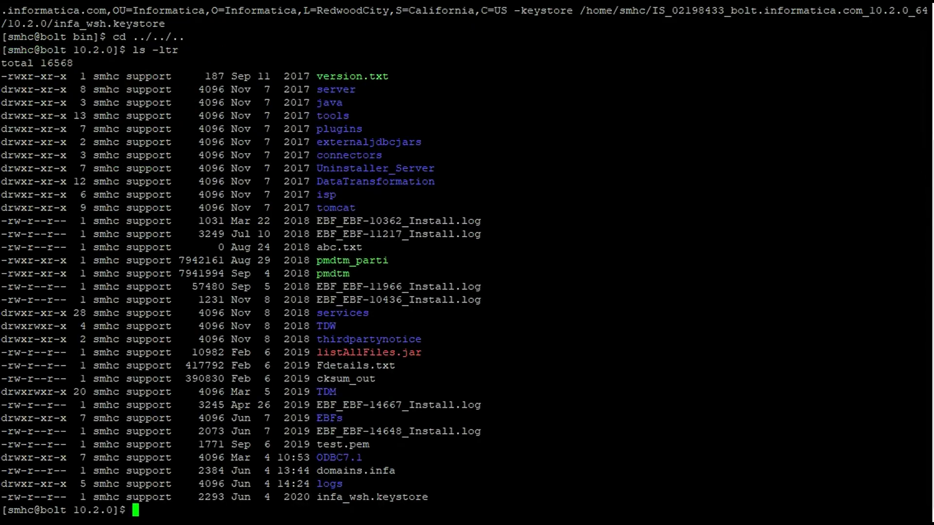
double_click(372, 497)
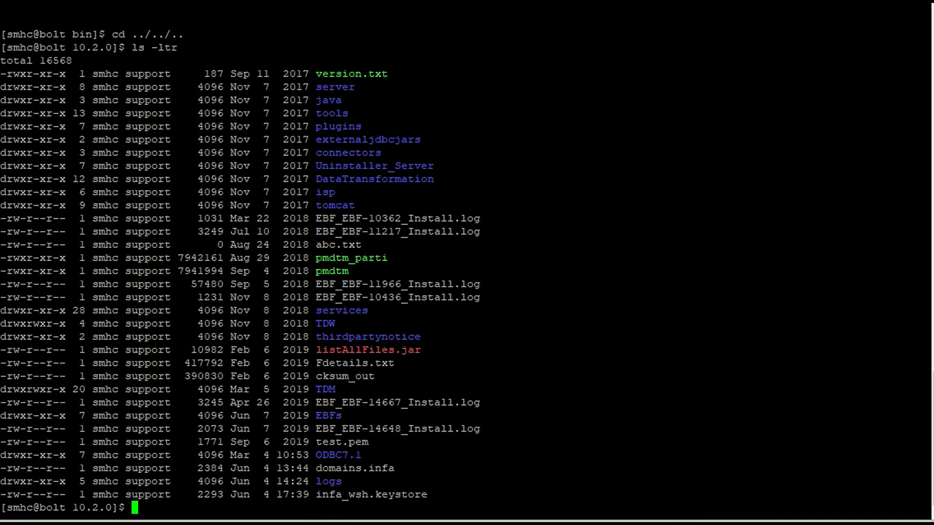
text(vcd java)
key(BackSpace)
key(BackSpace)
key(BackSpace)
key(BackSpace)
key(BackSpace)
text(cd java)
text(/jre/bin)
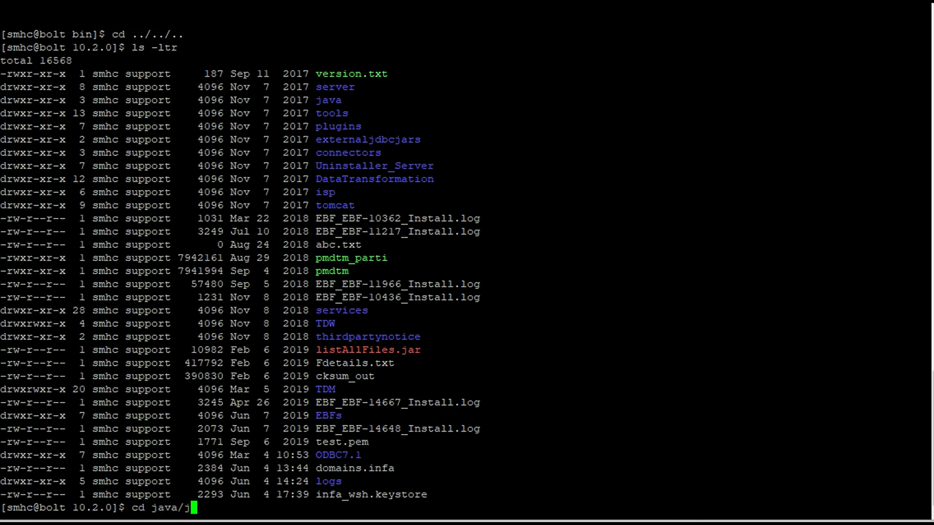
key(Return)
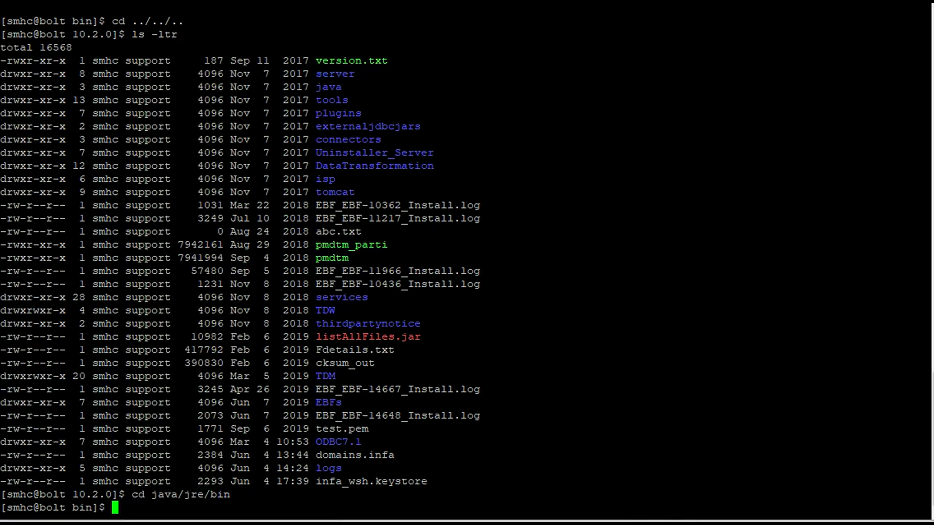
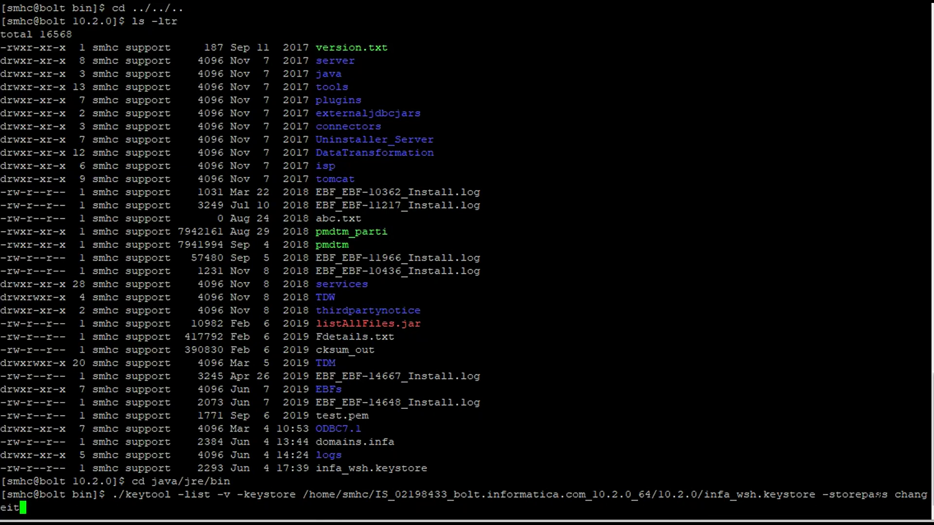
key(Return)
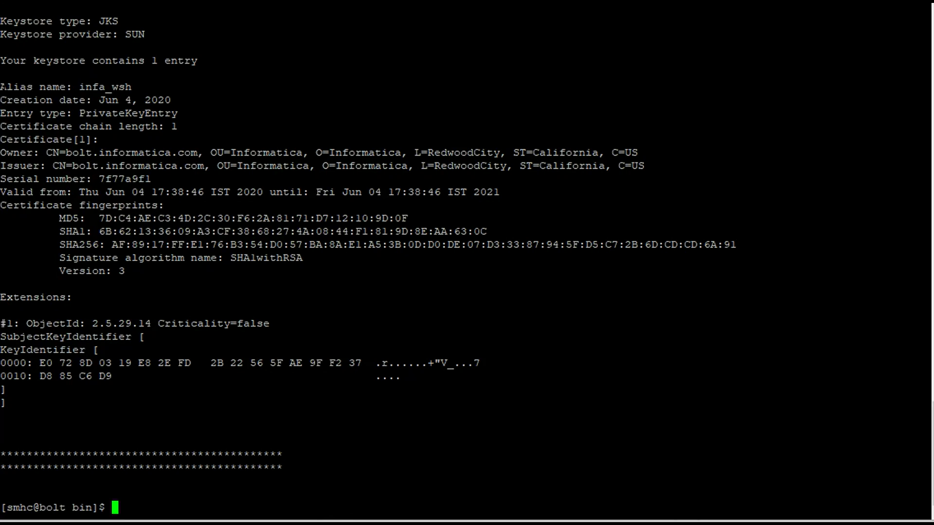
Highlight the alias, owner CN, SHA1withRSA algorithm, validity dates and creation date in the output
drag(1, 87, 133, 86)
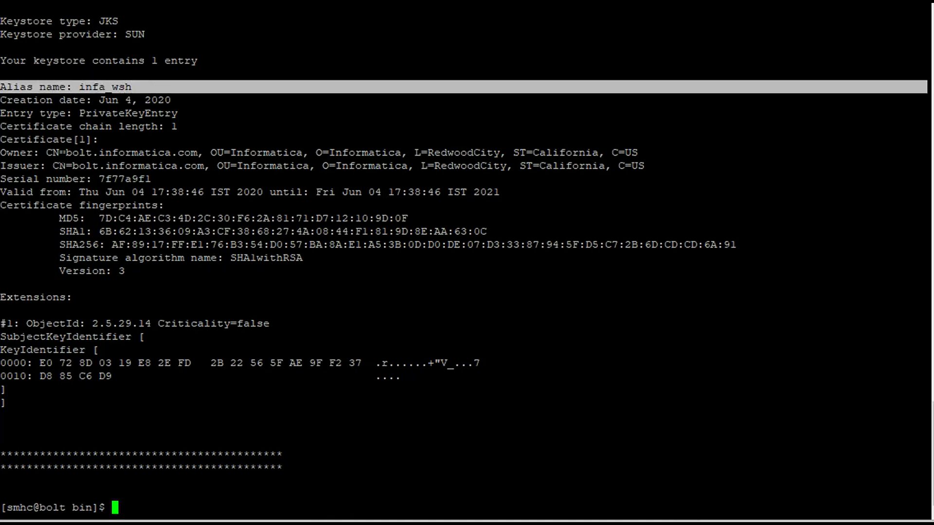
drag(46, 153, 210, 152)
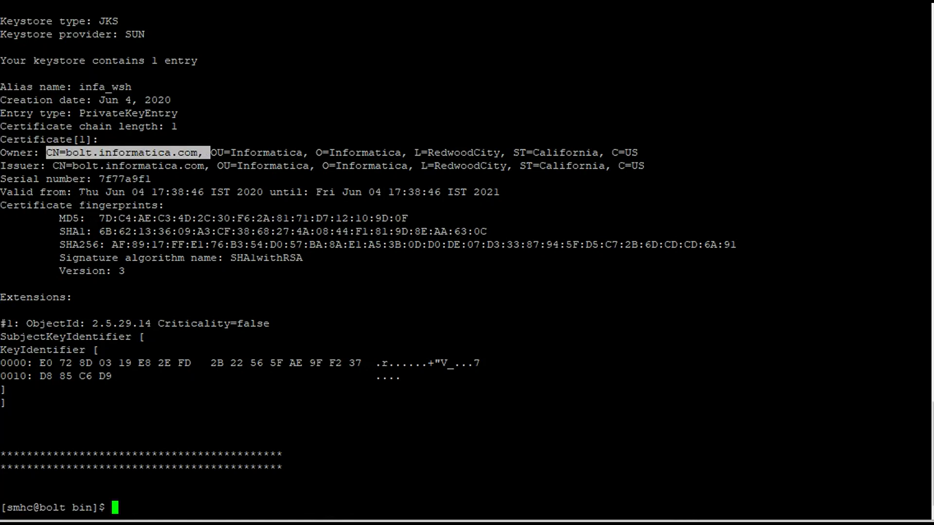
drag(126, 258, 315, 260)
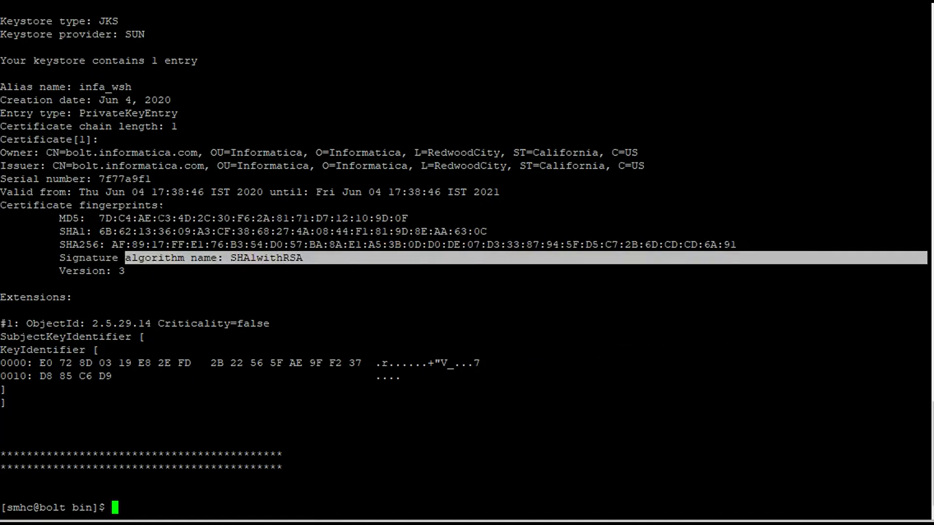
drag(29, 191, 511, 192)
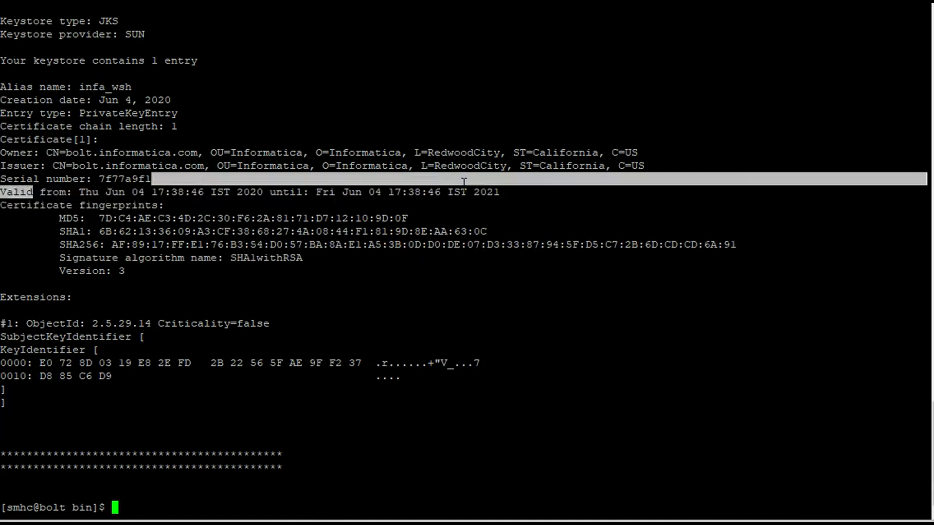
drag(60, 100, 183, 101)
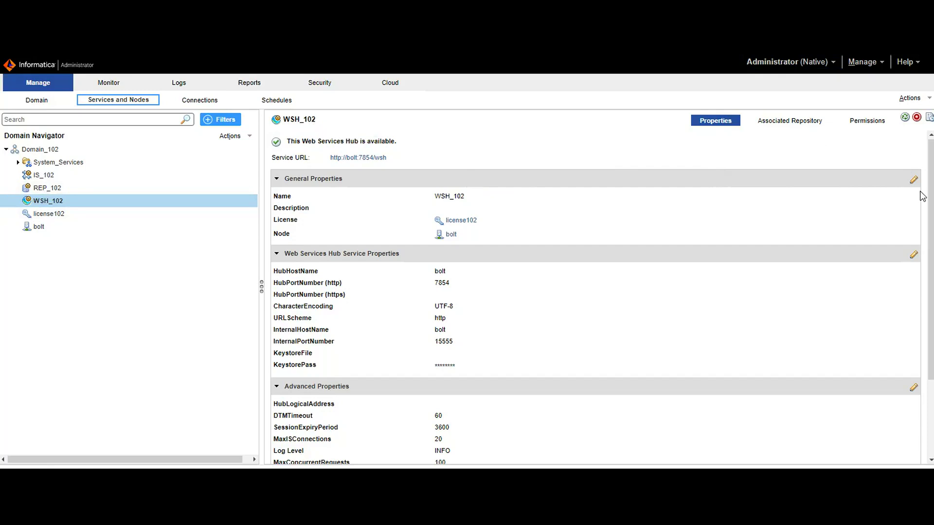
Edit WSH_102's service properties, setting URLScheme to https and HTTPS port 12564
click(912, 256)
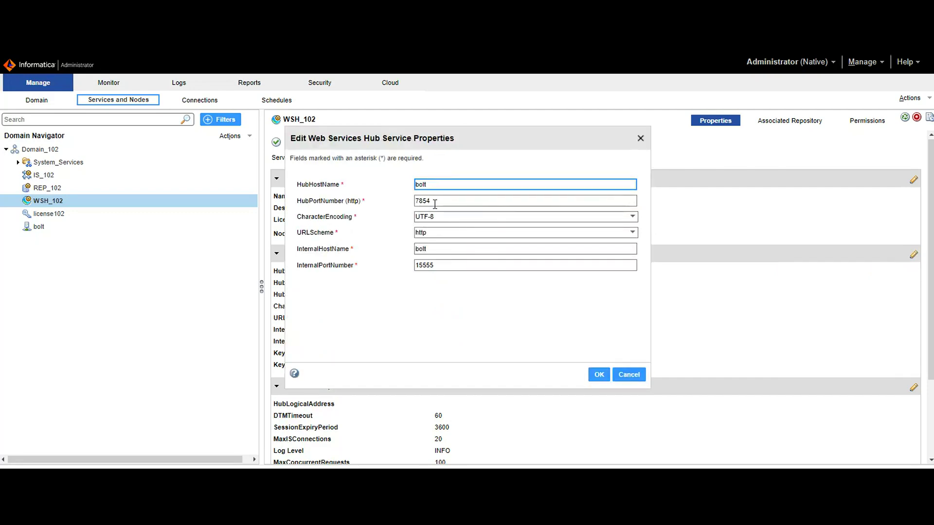
click(446, 231)
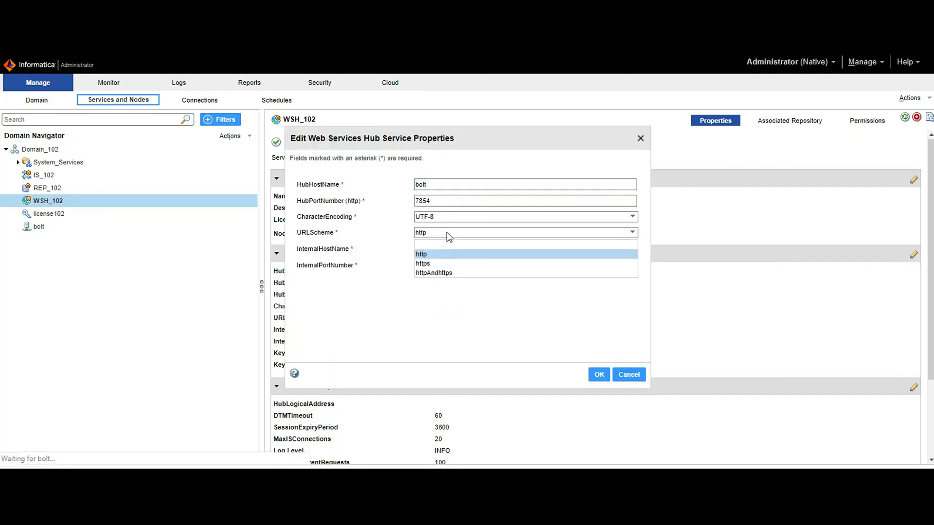
click(435, 261)
click(435, 202)
text(12)
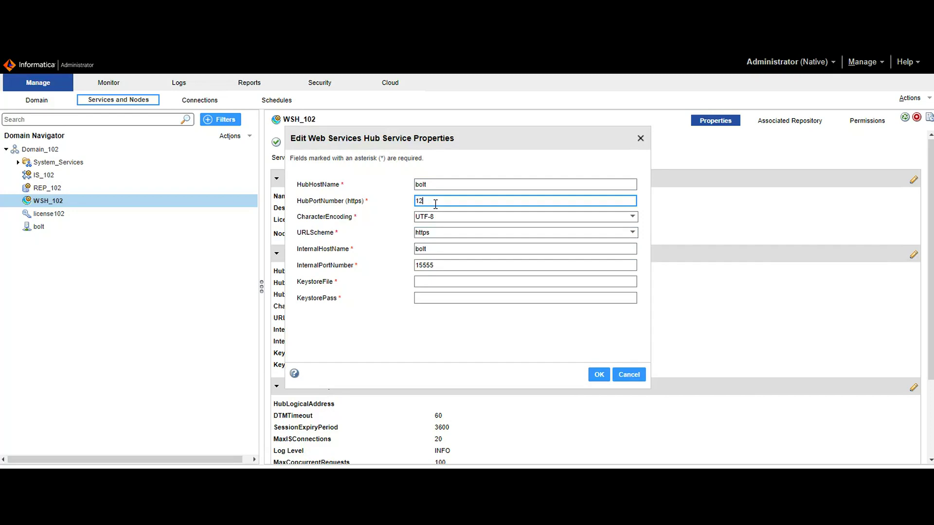
text(564)
Copy the infa_wsh.keystore path from the notes for the KeystoreFile field
click(434, 281)
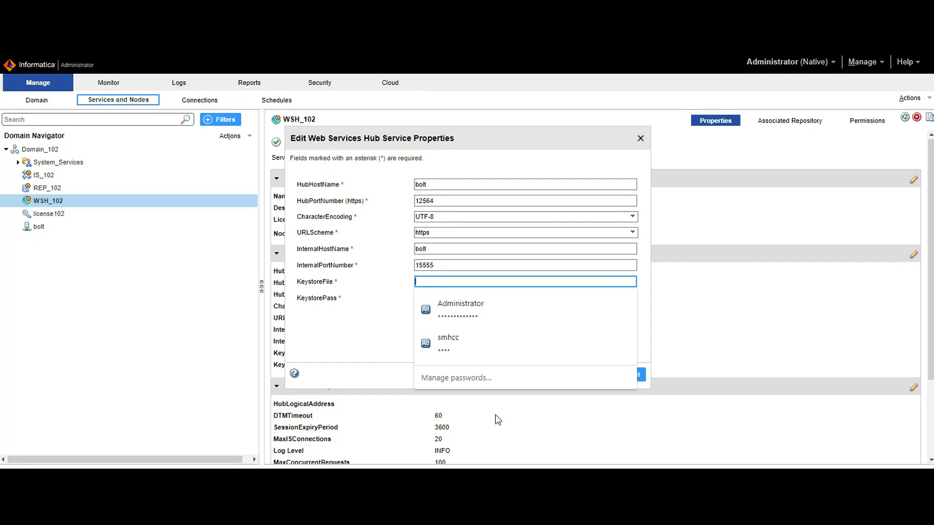
click(421, 432)
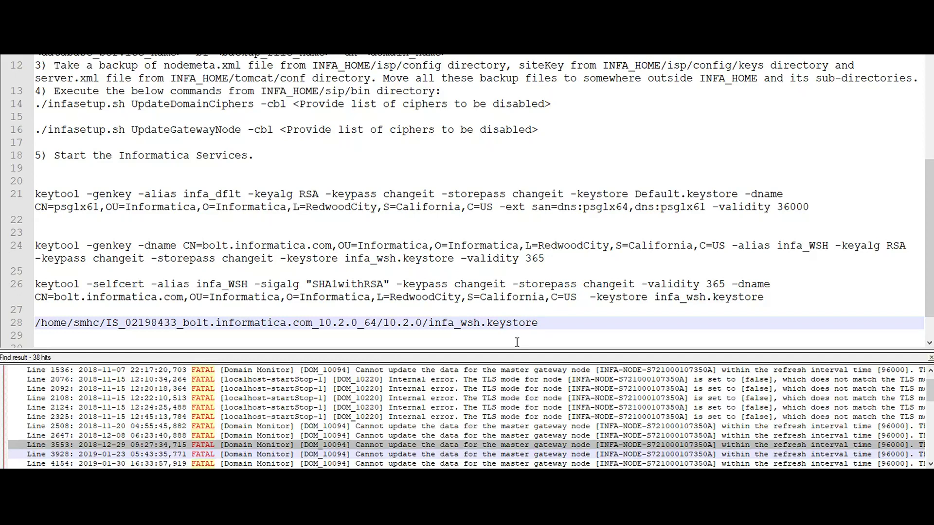
drag(538, 322, 37, 323)
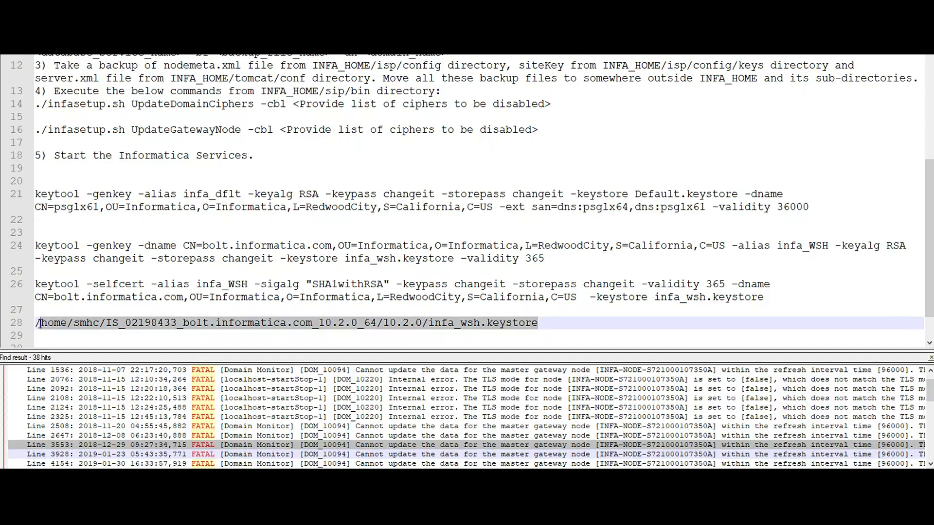
key(ctrl+c)
key(alt+Tab)
Paste the keystore path, enter the keystore password, save, and decline the browser's password prompt
key(ctrl+v)
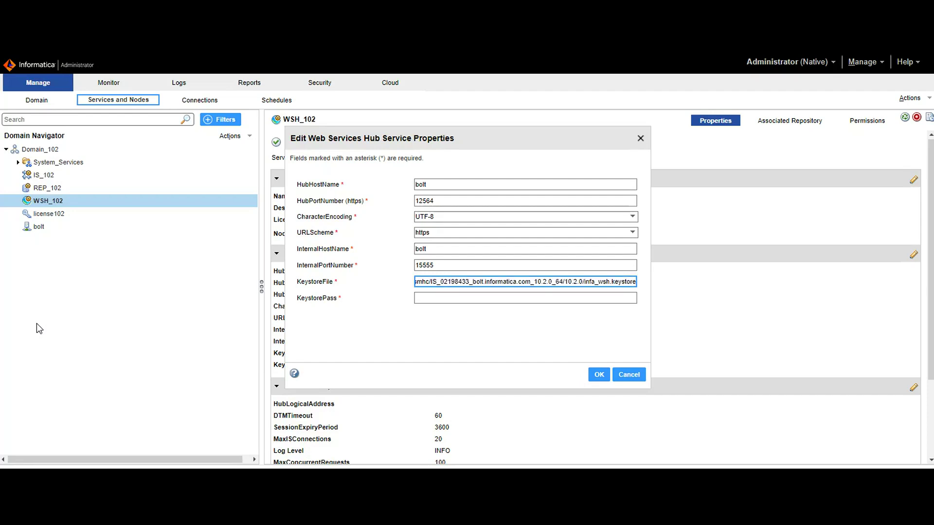
click(424, 299)
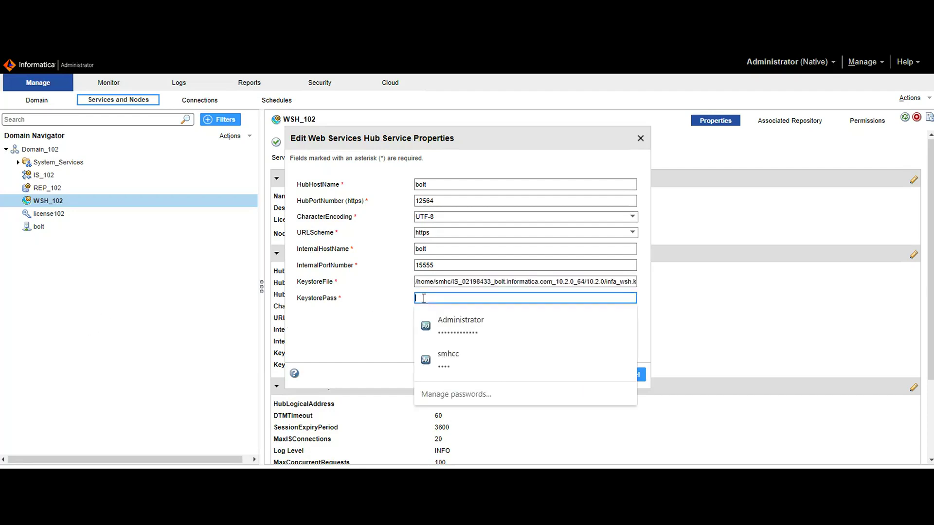
text(••••••)
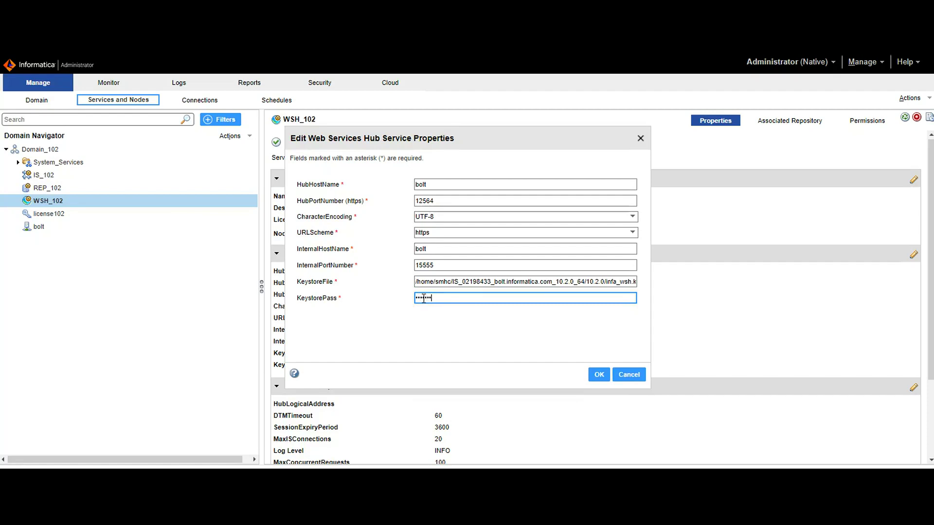
text(••)
click(599, 375)
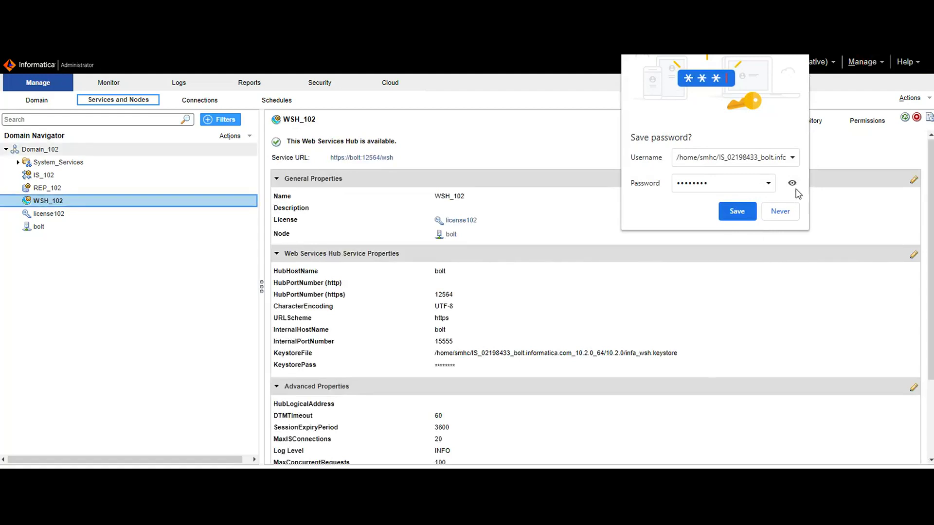
click(780, 211)
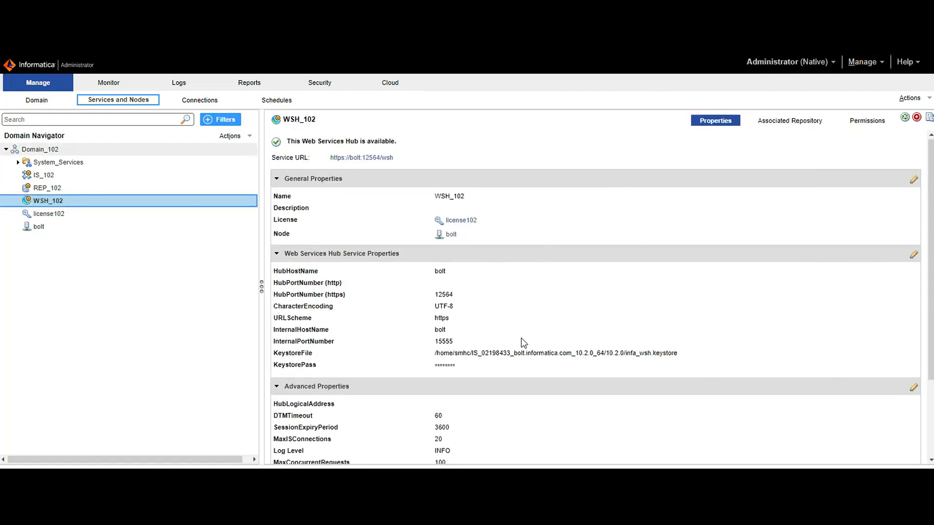